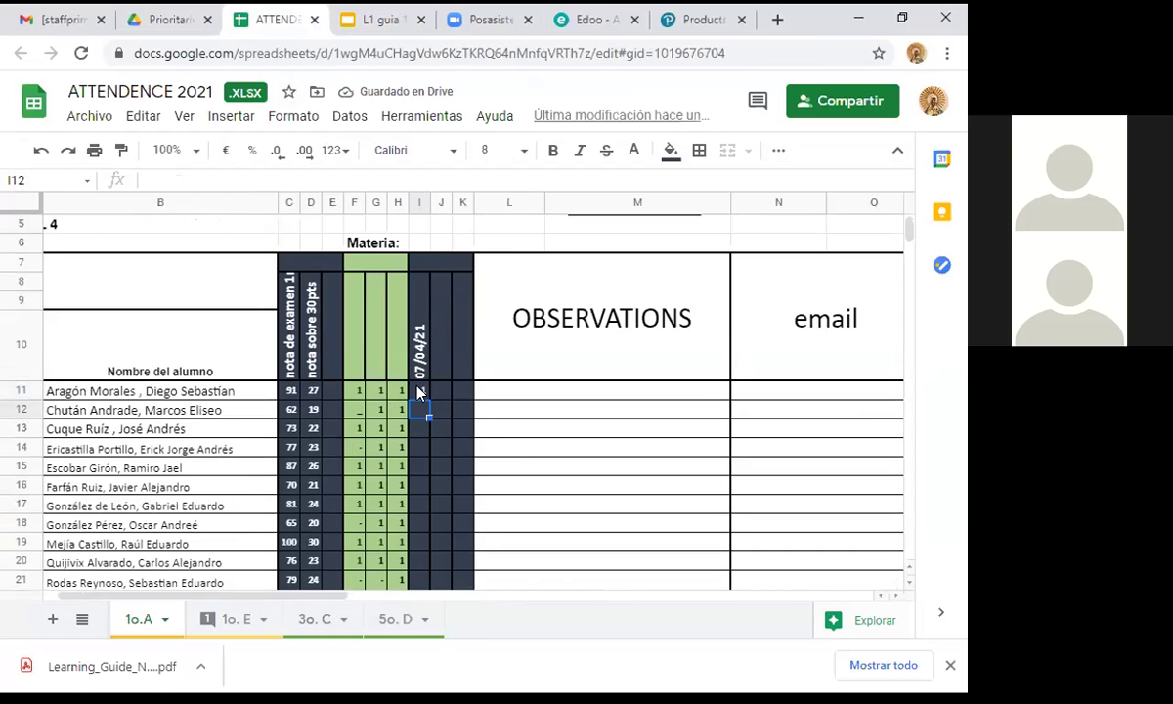
# Step: Enter 1 as the attendance mark in the 07/04/21 column for every student from row 12 through row 23
pyautogui.write('1')
pyautogui.press('Return')
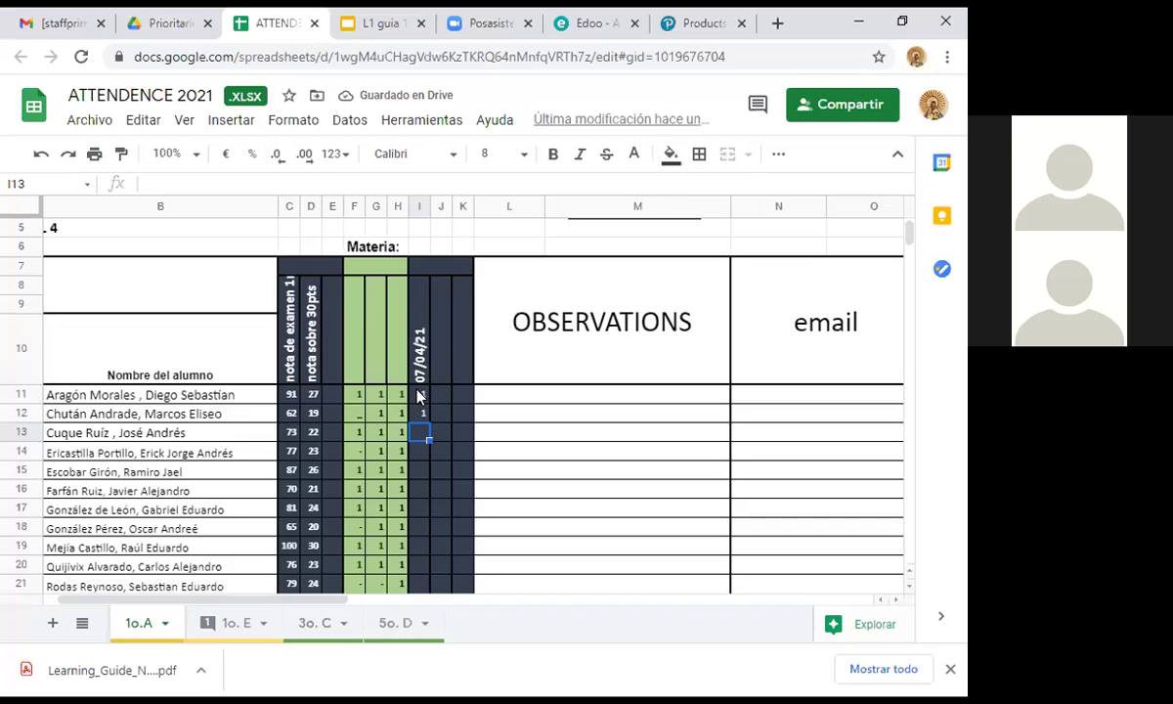
pyautogui.write('1')
pyautogui.press('Return')
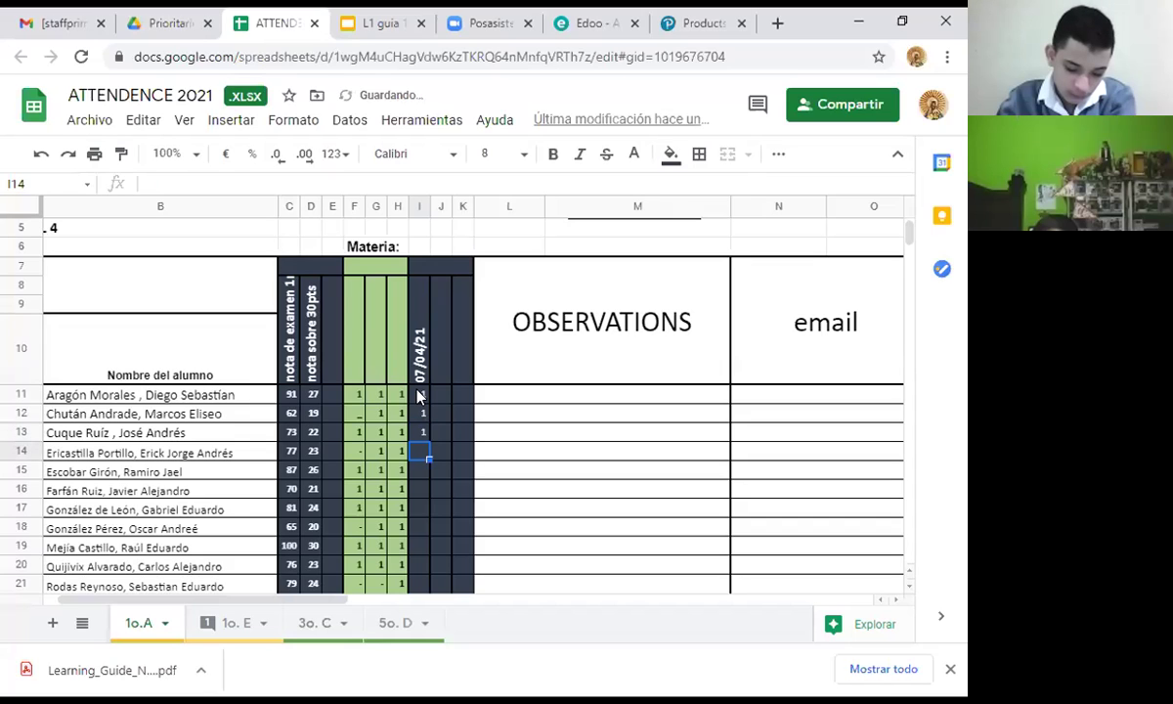
pyautogui.write('1')
pyautogui.press('Return')
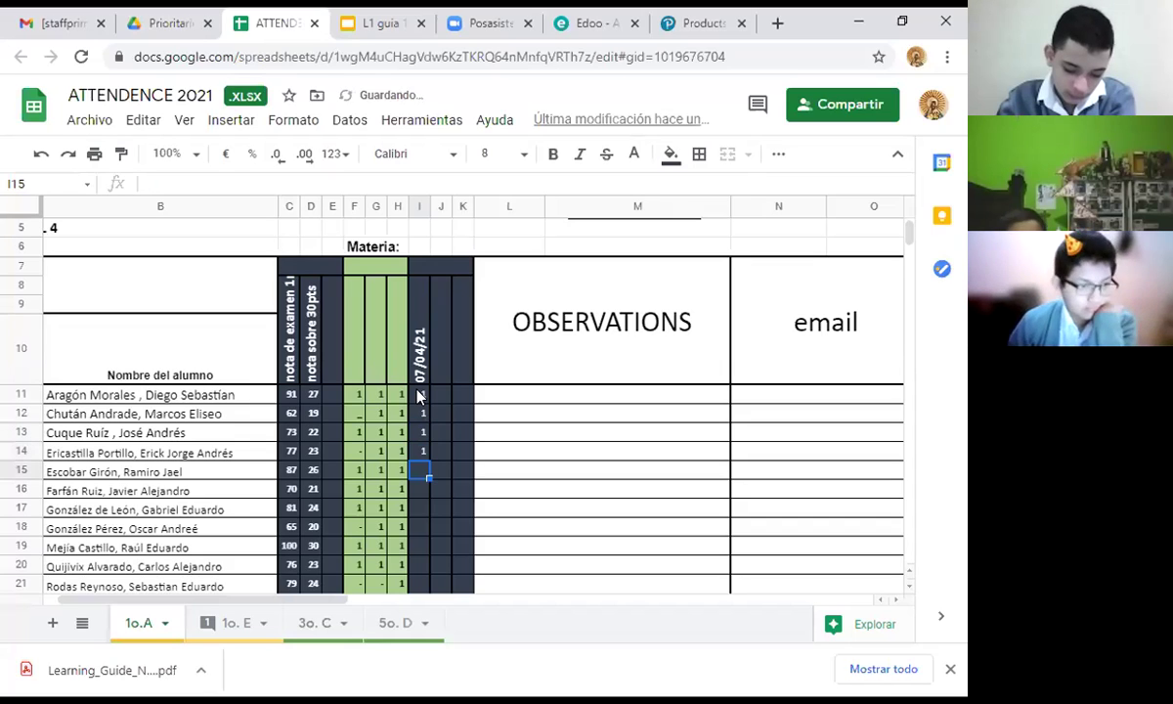
pyautogui.write('1')
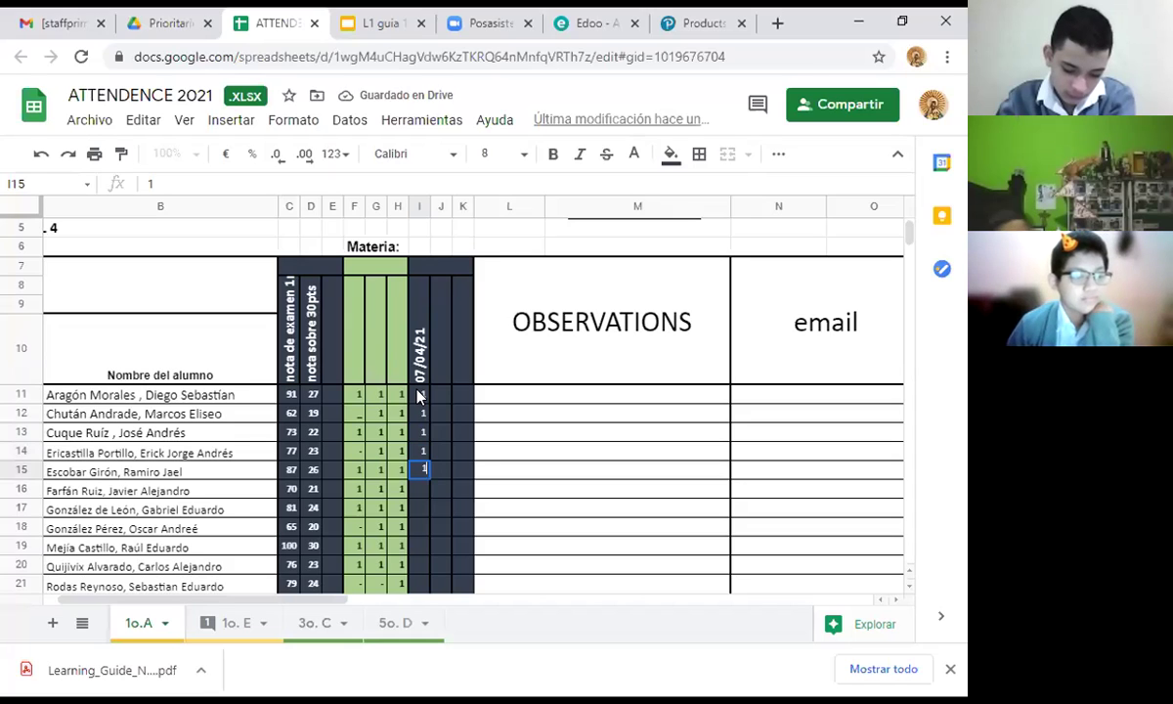
pyautogui.press('Return')
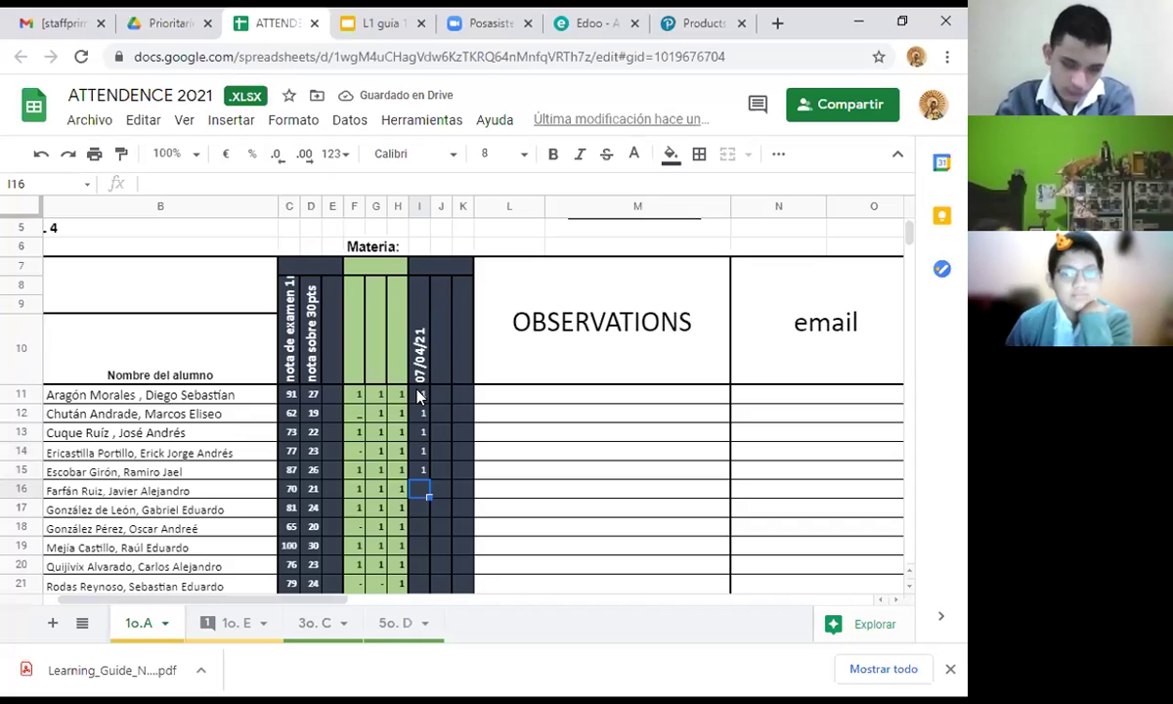
pyautogui.write('1')
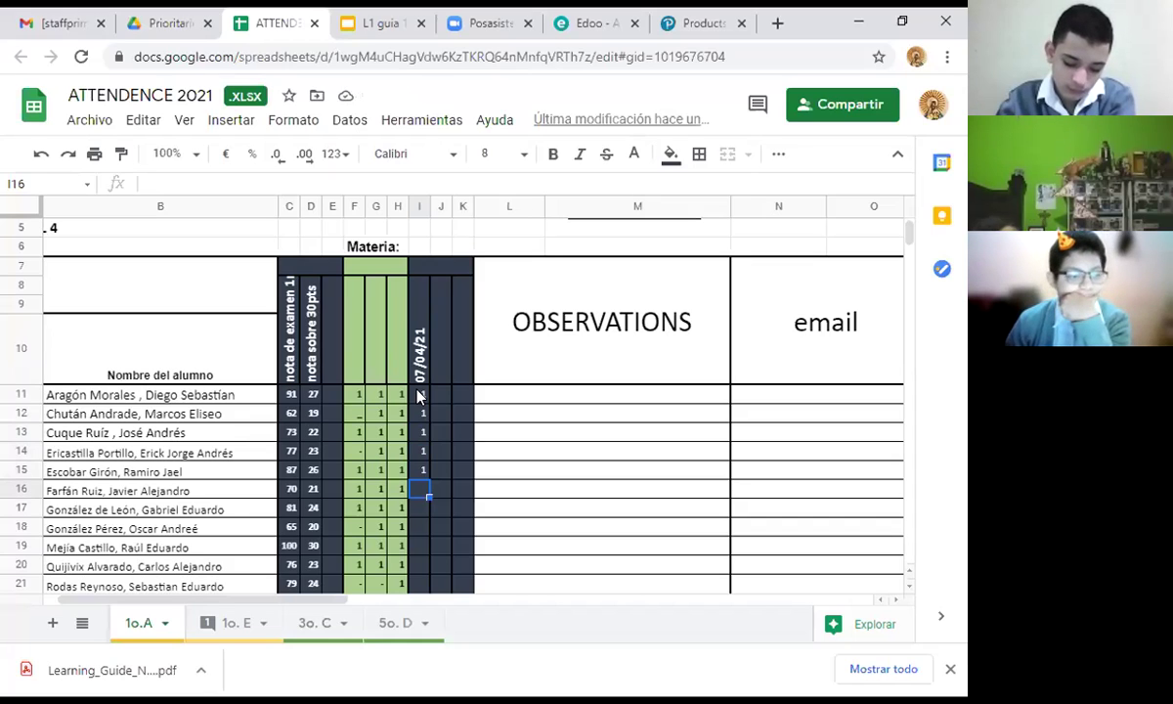
pyautogui.press('Return')
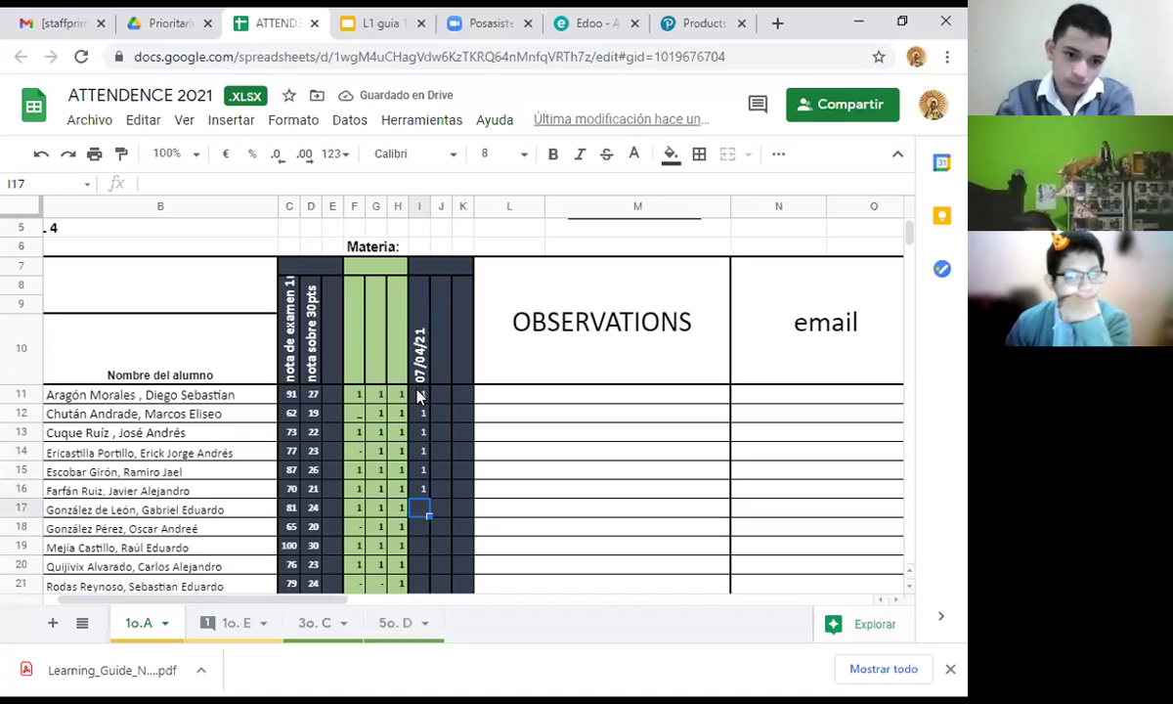
pyautogui.write('1')
pyautogui.press('Return')
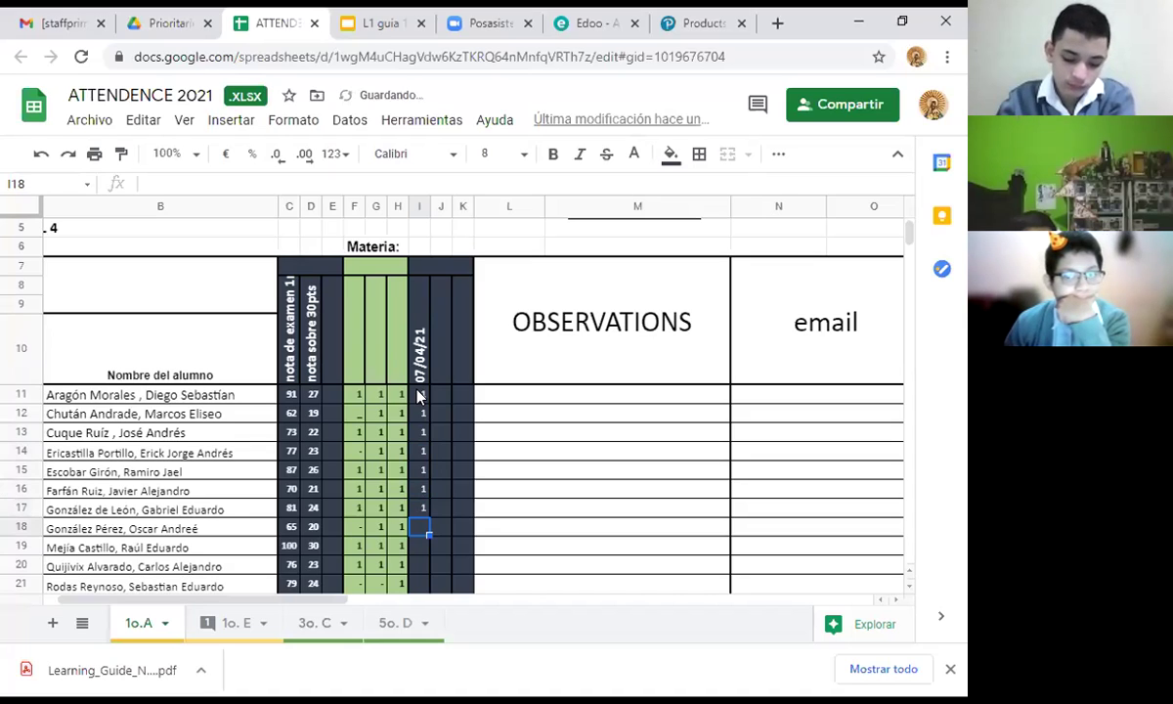
pyautogui.write('1')
pyautogui.press('Return')
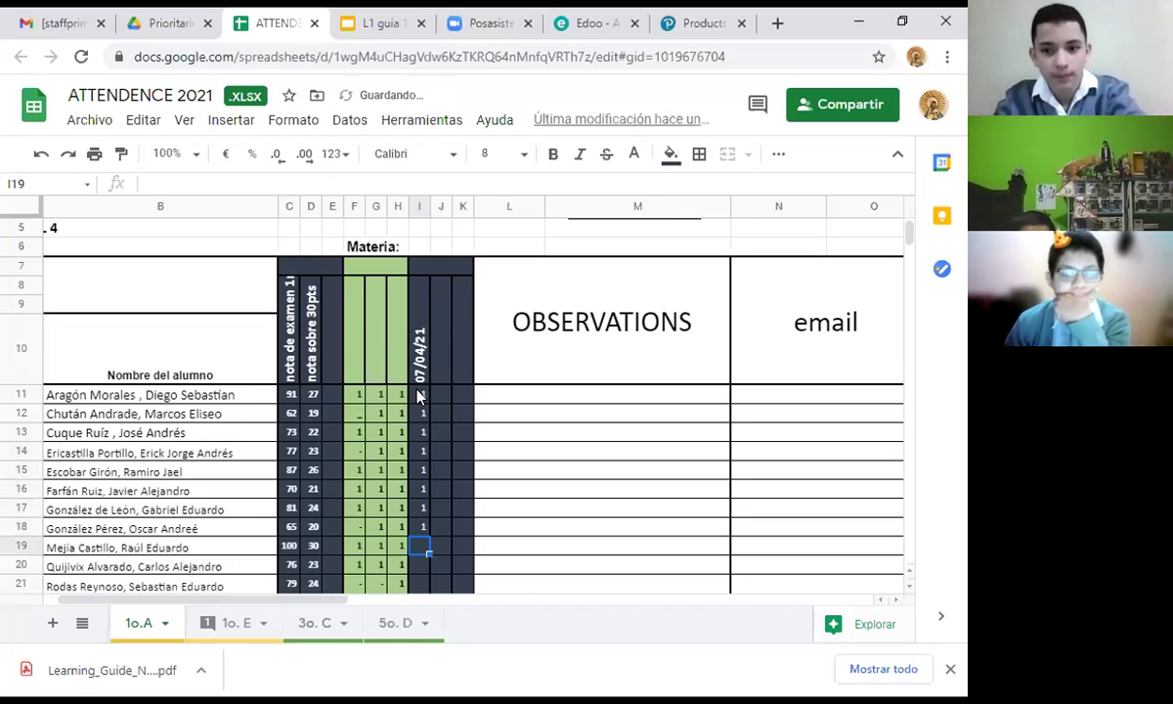
pyautogui.write('1')
pyautogui.press('Return')
pyautogui.write('1')
pyautogui.press('Return')
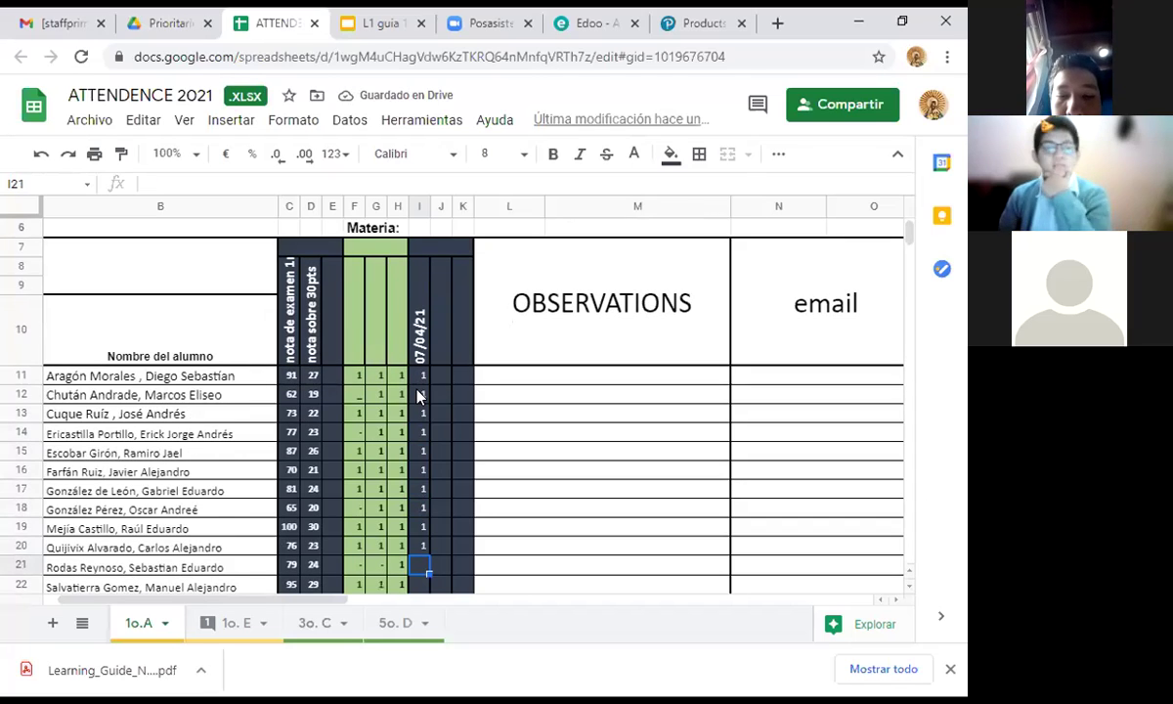
pyautogui.write('1')
pyautogui.press('Return')
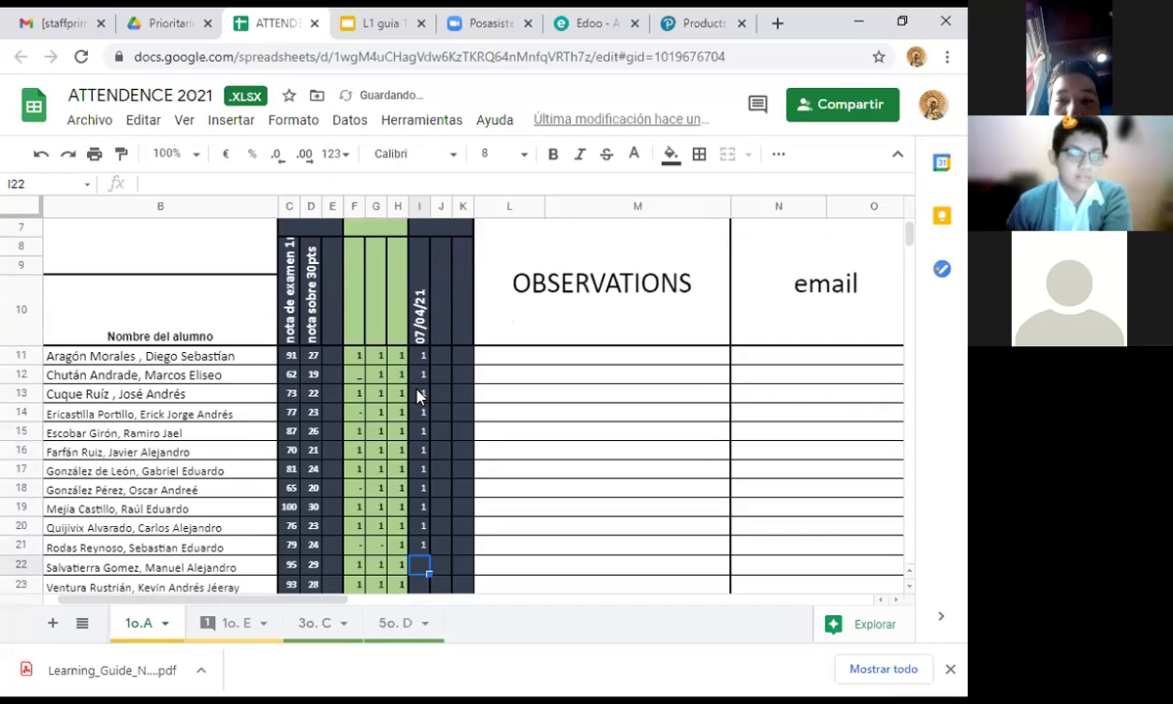
pyautogui.write('1')
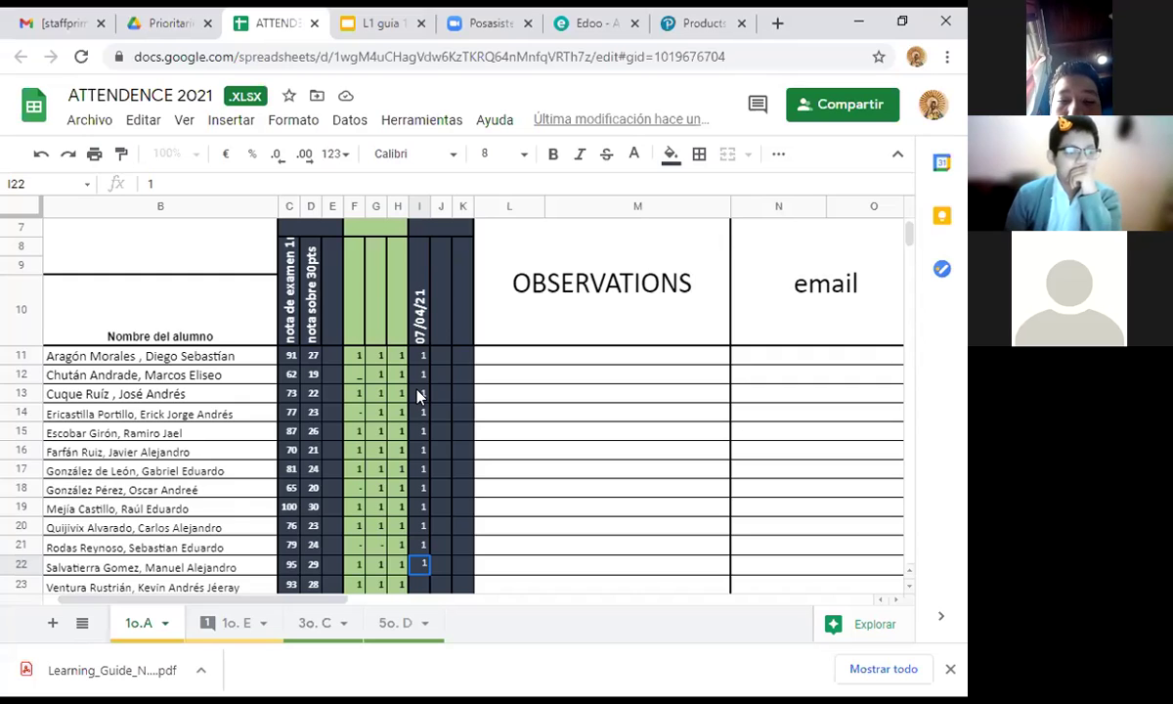
pyautogui.press('Return')
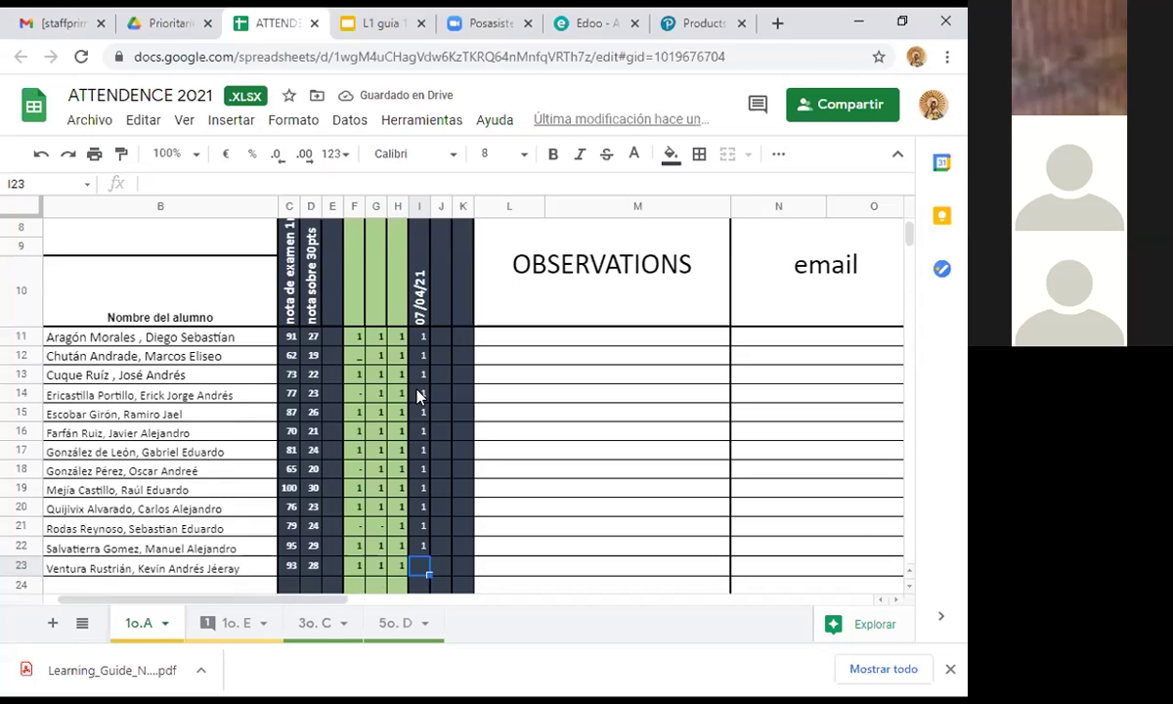
pyautogui.write('1')
pyautogui.press('Return')
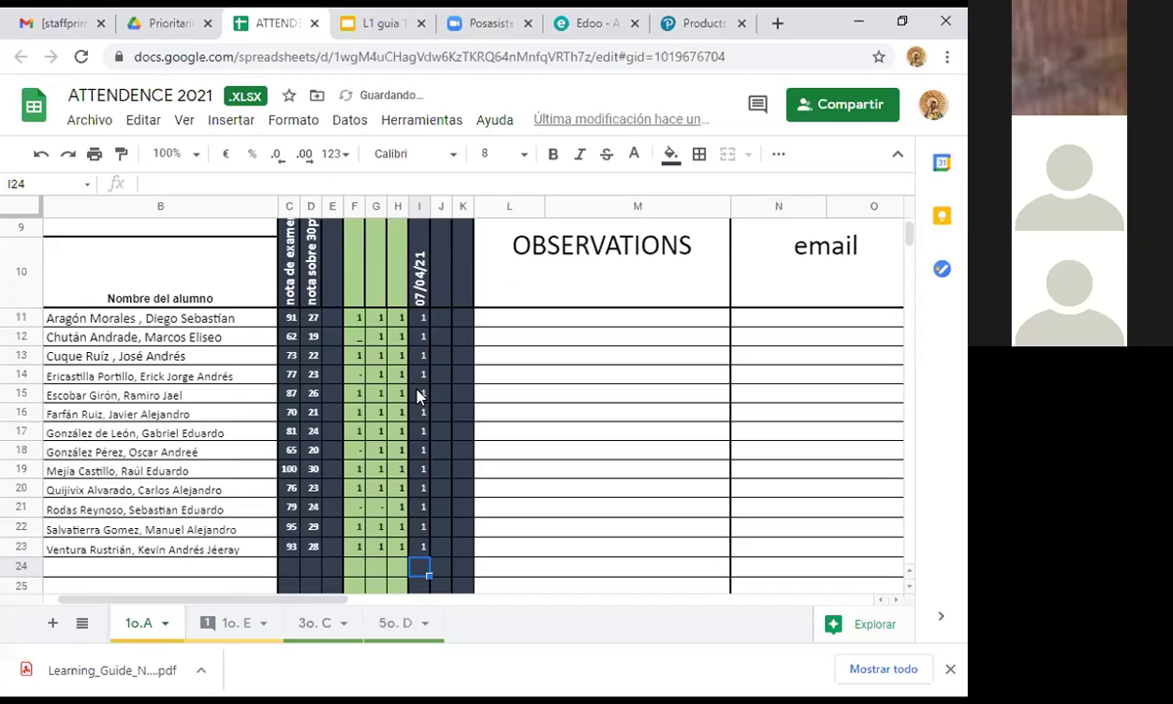
# Step: Review the attendance marks in the 07/04/21 column against the student list on the 1o.A sheet
pyautogui.press('Up')
pyautogui.press('Up')
pyautogui.press('Up')
pyautogui.press('Up')
pyautogui.press('Up')
pyautogui.press('Up')
pyautogui.press('Up')
pyautogui.press('Up')
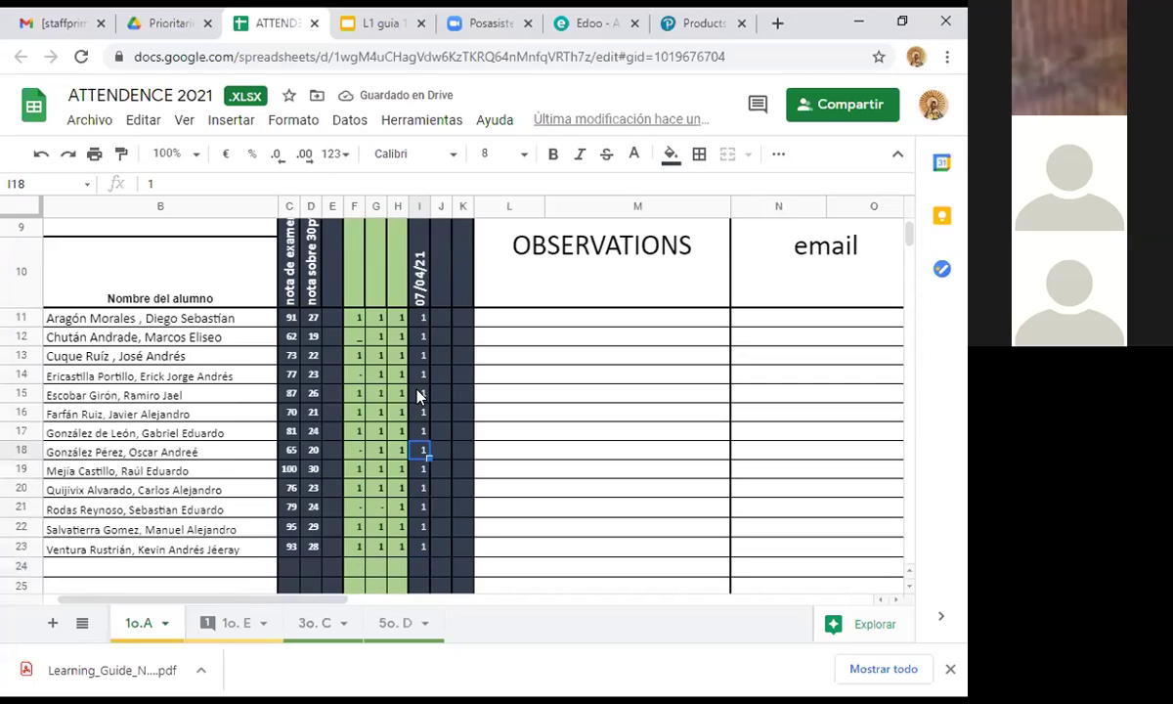
pyautogui.press('Up')
pyautogui.press('Up')
pyautogui.press('Up')
pyautogui.press('Up')
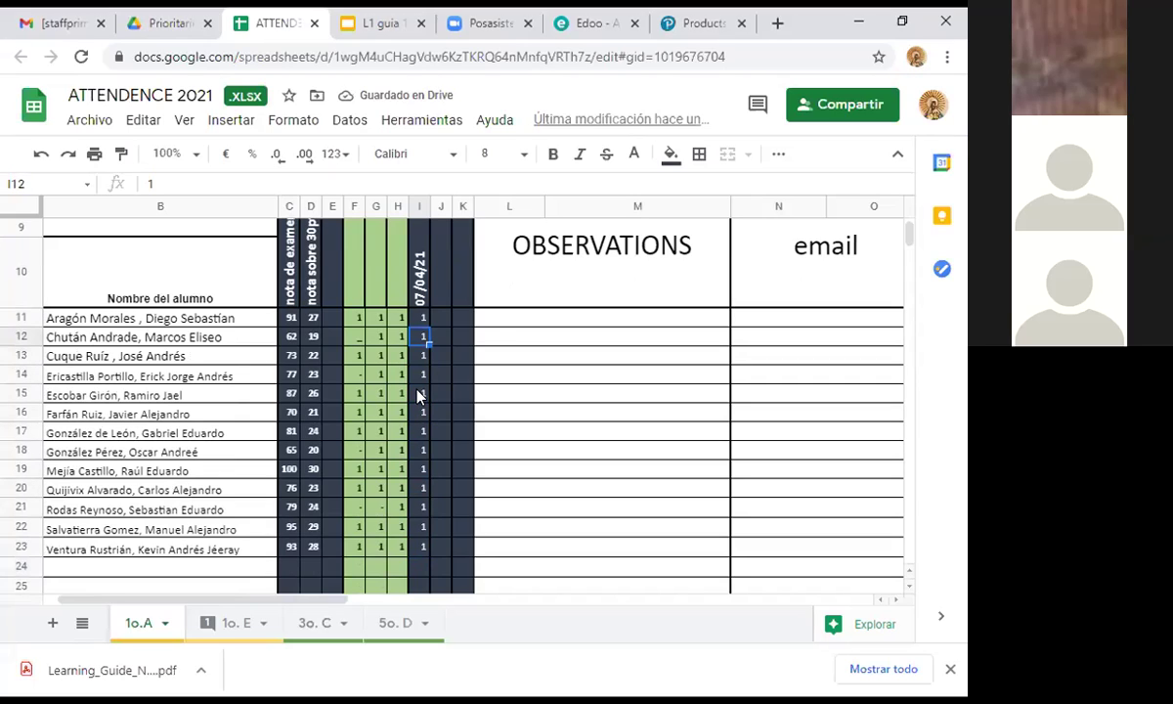
pyautogui.click(446, 315)
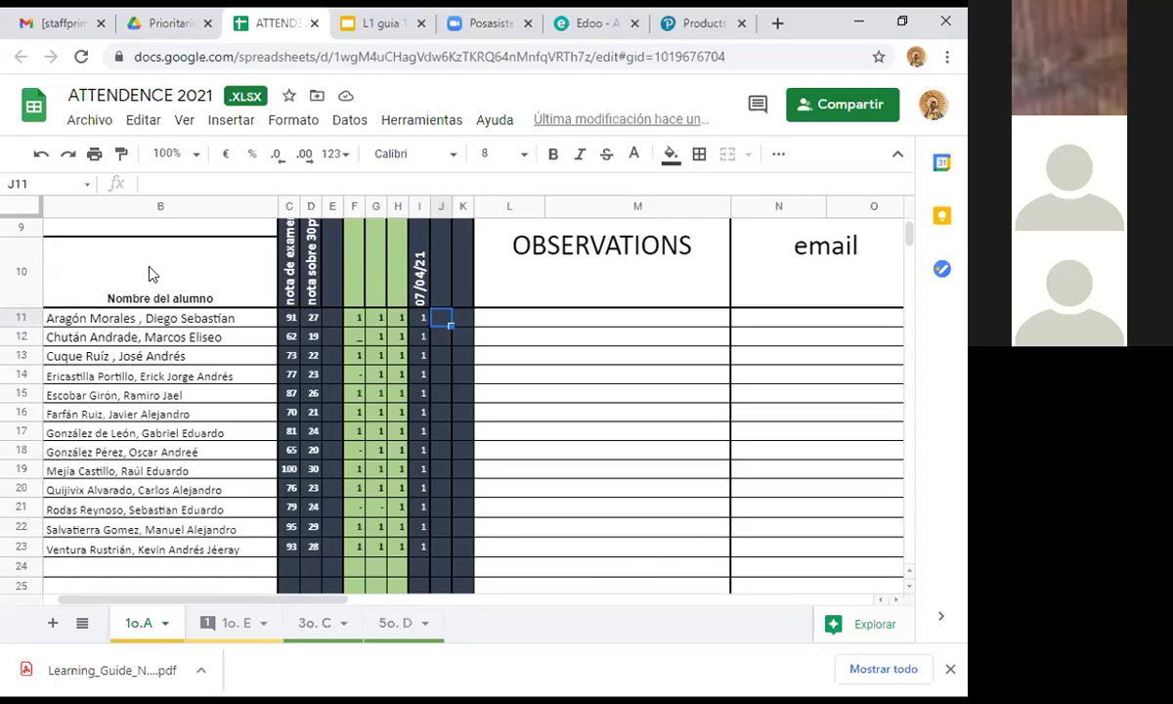
pyautogui.click(423, 377)
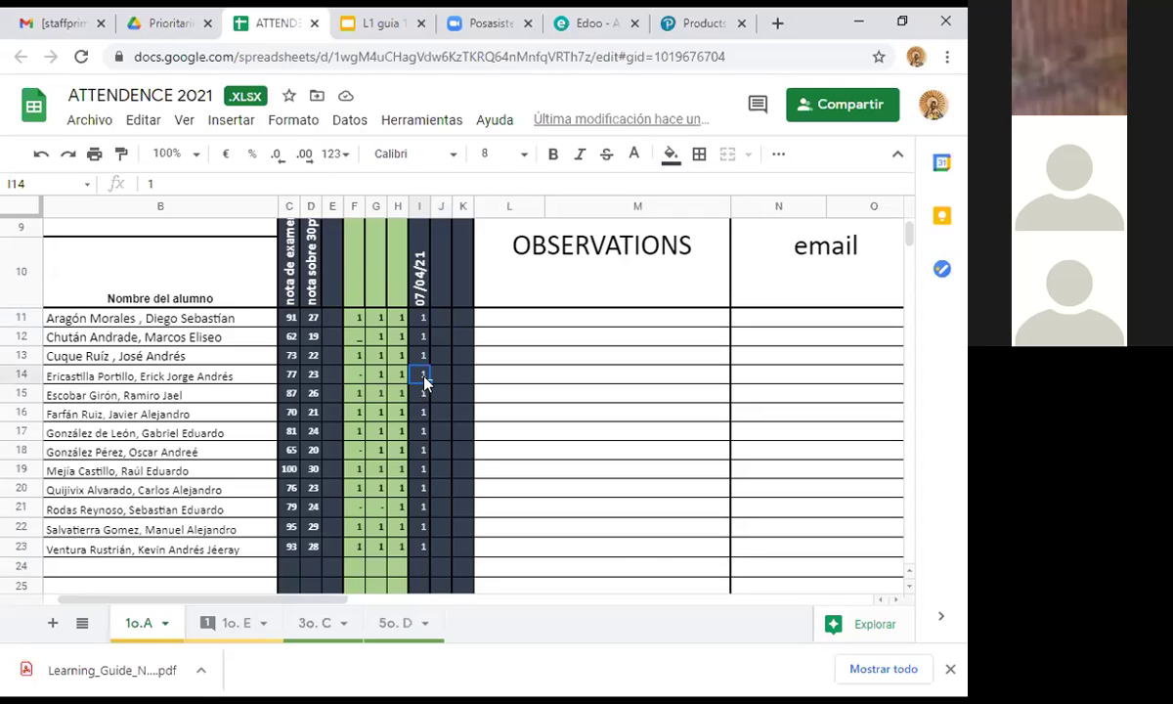